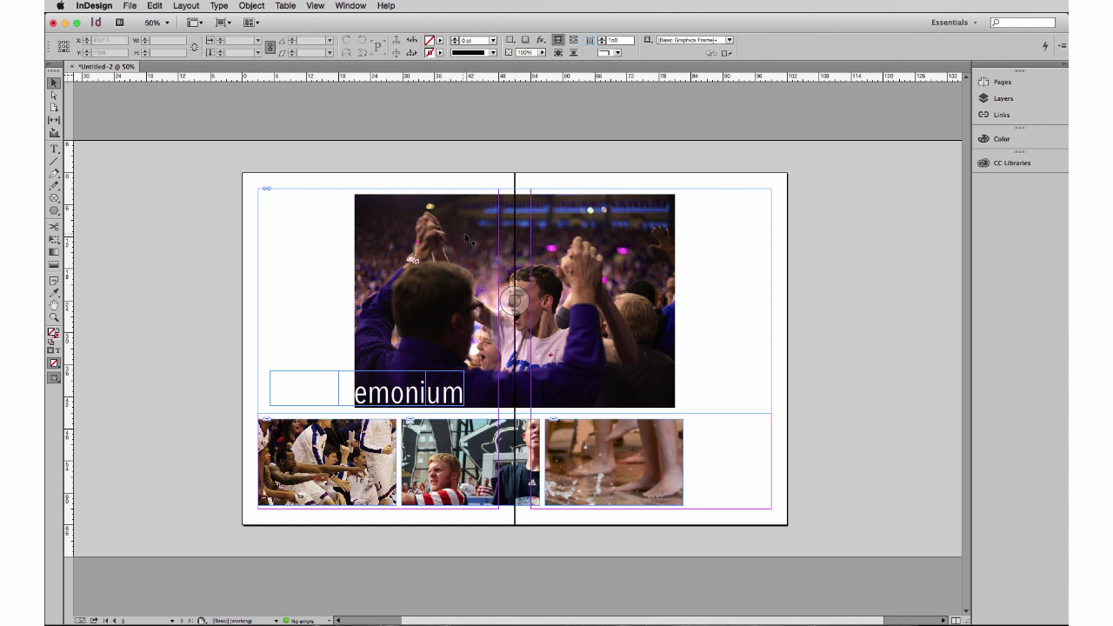
# Step: Select the large crowd photo's frame and reposition it on the spread
pyautogui.click(559, 257)
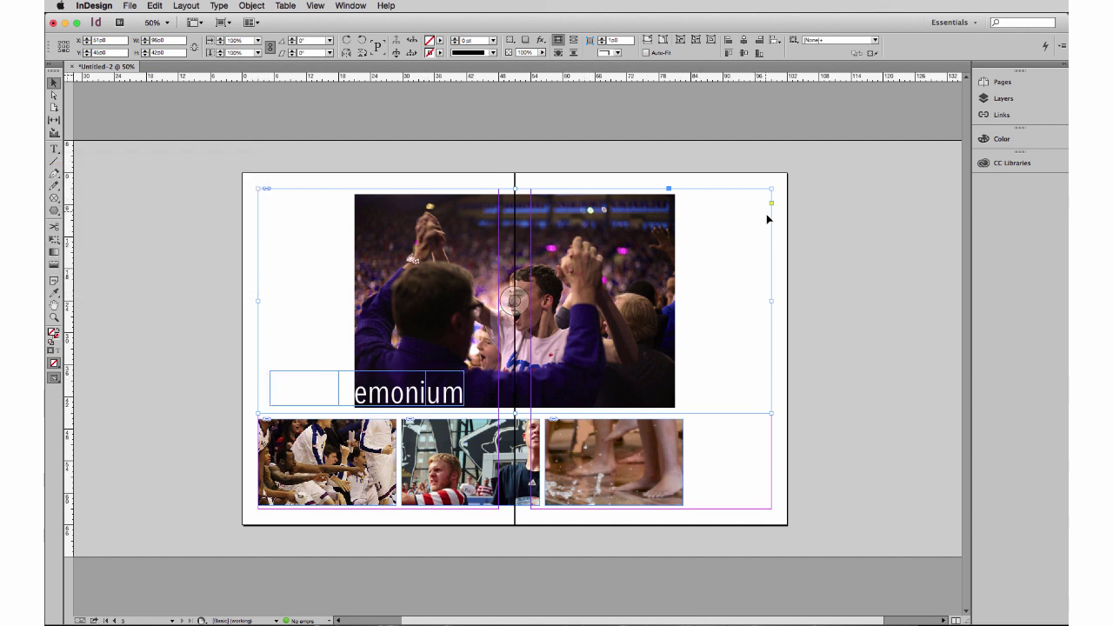
pyautogui.moveTo(703, 336); pyautogui.dragTo(712, 276)
# Step: Slide the crowd photo flush to the top-left margin so 'FANdemonium' shows fully
pyautogui.click(516, 299)
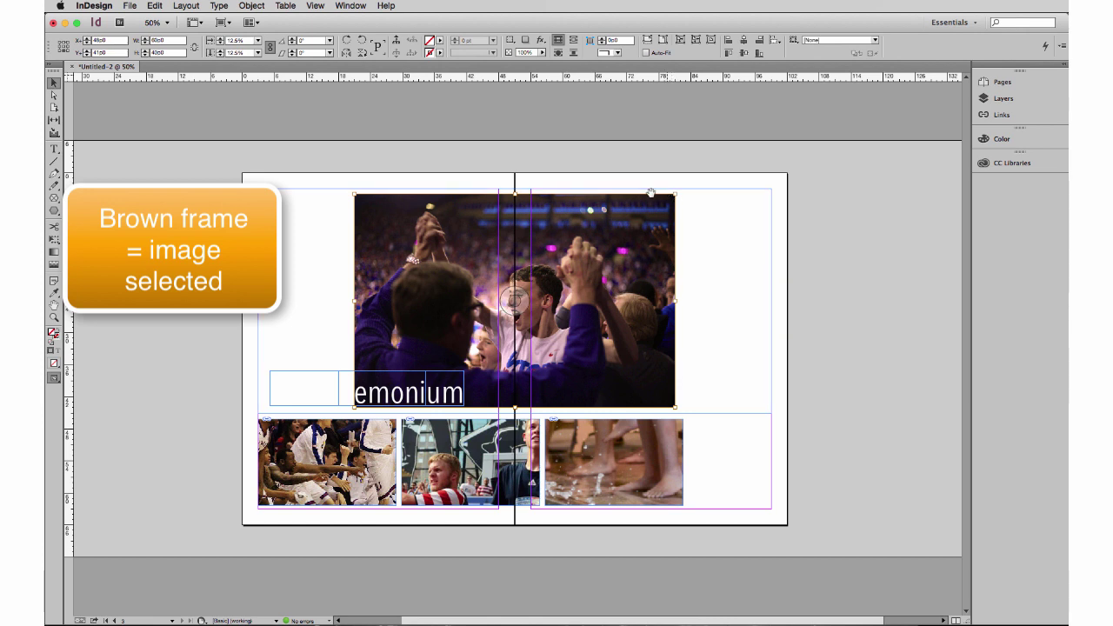
pyautogui.moveTo(384, 224); pyautogui.dragTo(348, 226)
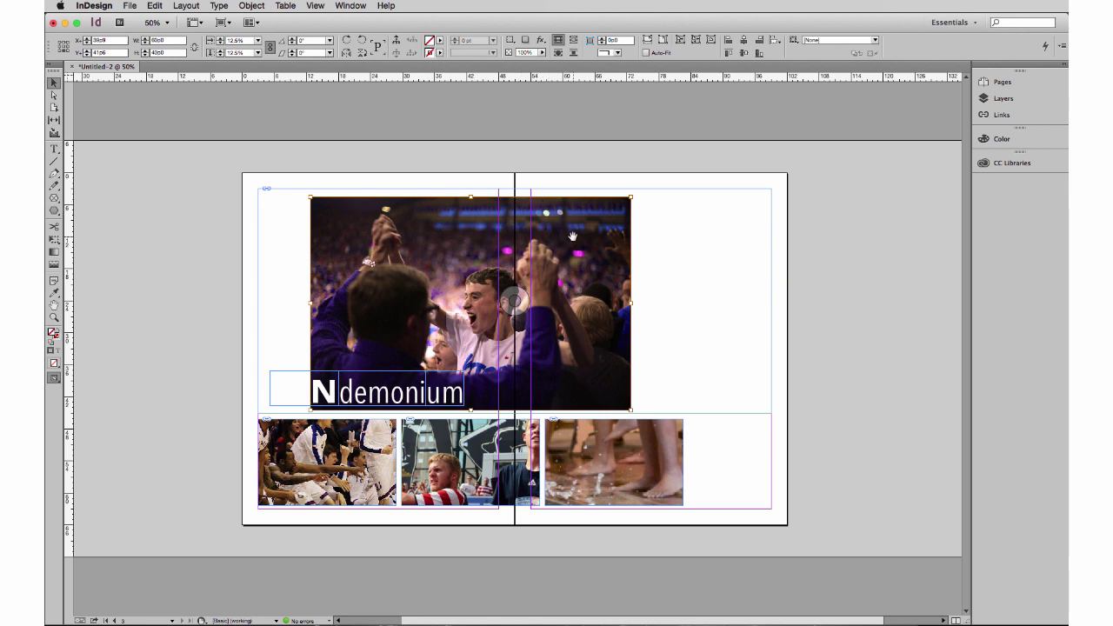
pyautogui.moveTo(584, 236); pyautogui.dragTo(535, 233)
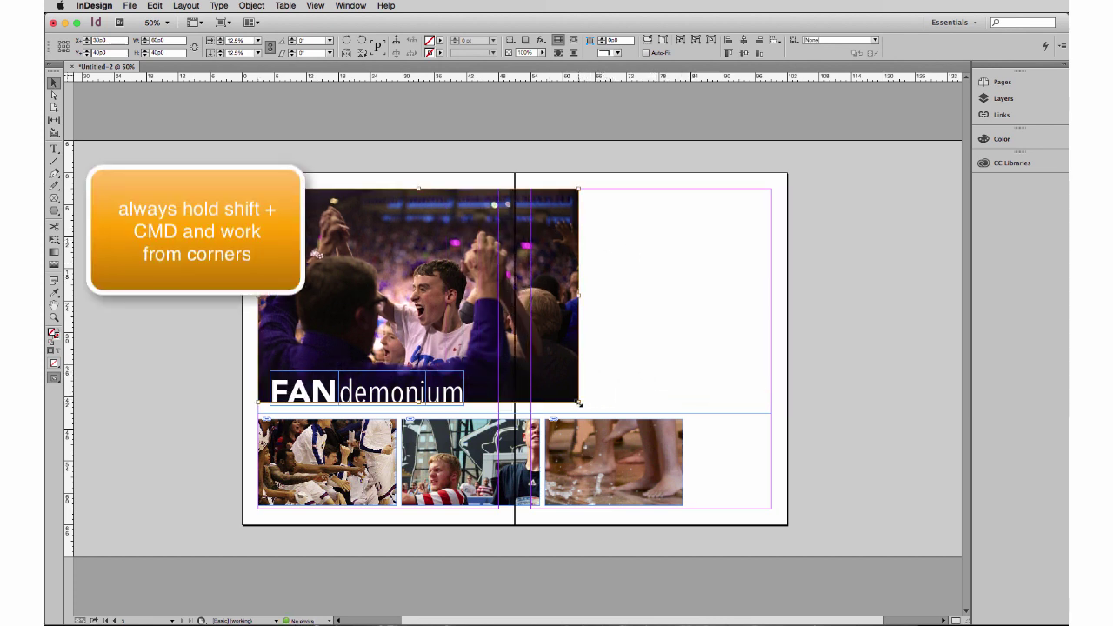
# Step: Enlarge the hero photo proportionally to 20% across both pages and raise the image in its frame
pyautogui.moveTo(578, 402); pyautogui.dragTo(773, 500)
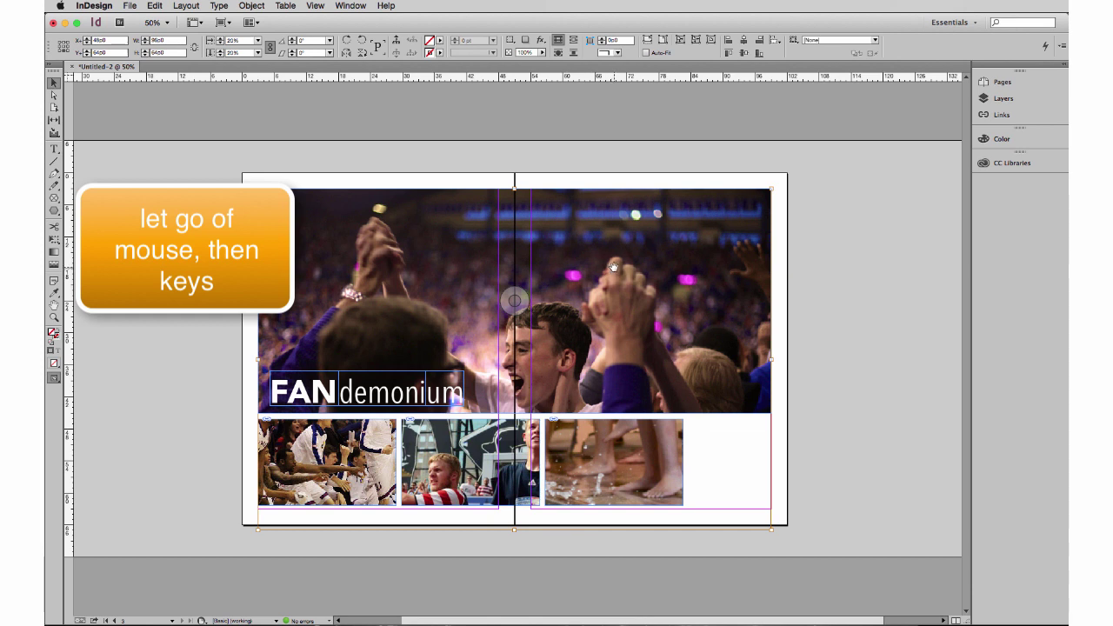
pyautogui.moveTo(589, 306); pyautogui.dragTo(574, 298)
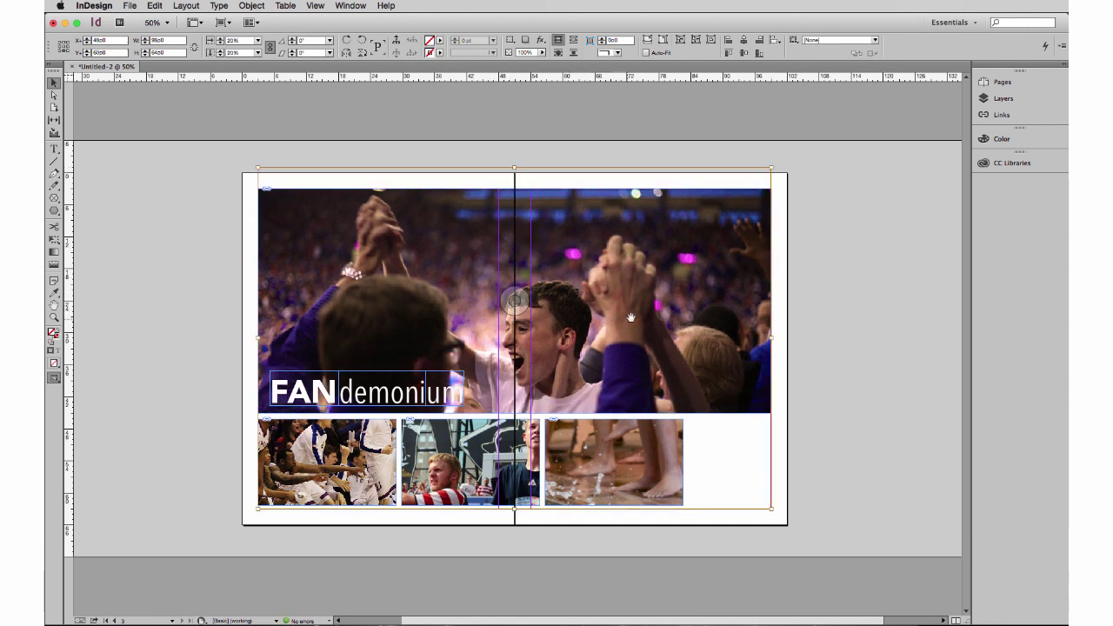
pyautogui.moveTo(635, 316)
pyautogui.mouseDown()
pyautogui.moveTo(635, 307)
pyautogui.moveTo(640, 325)
pyautogui.mouseUp()
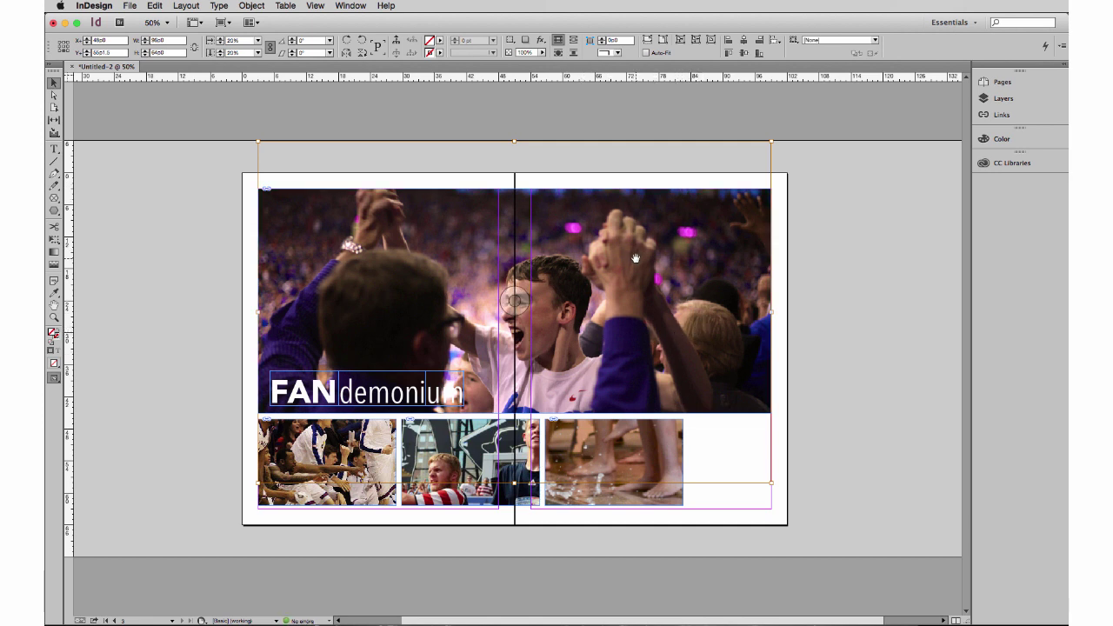
# Step: Shrink the bottom-left bench photo proportionally to about 44% inside its frame
pyautogui.click(195, 233)
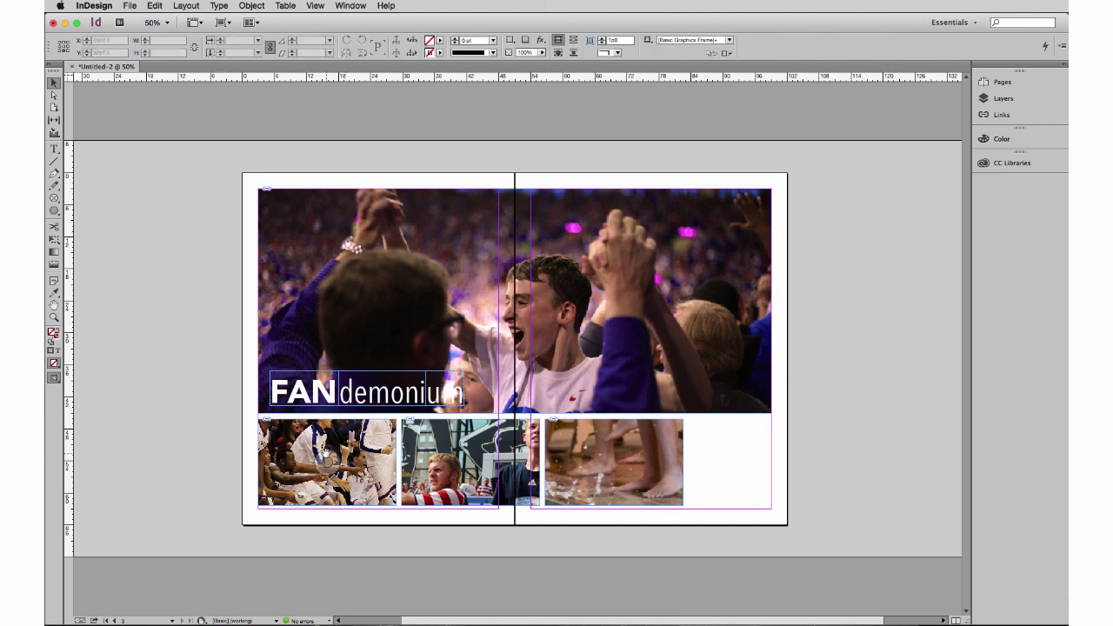
pyautogui.click(327, 461)
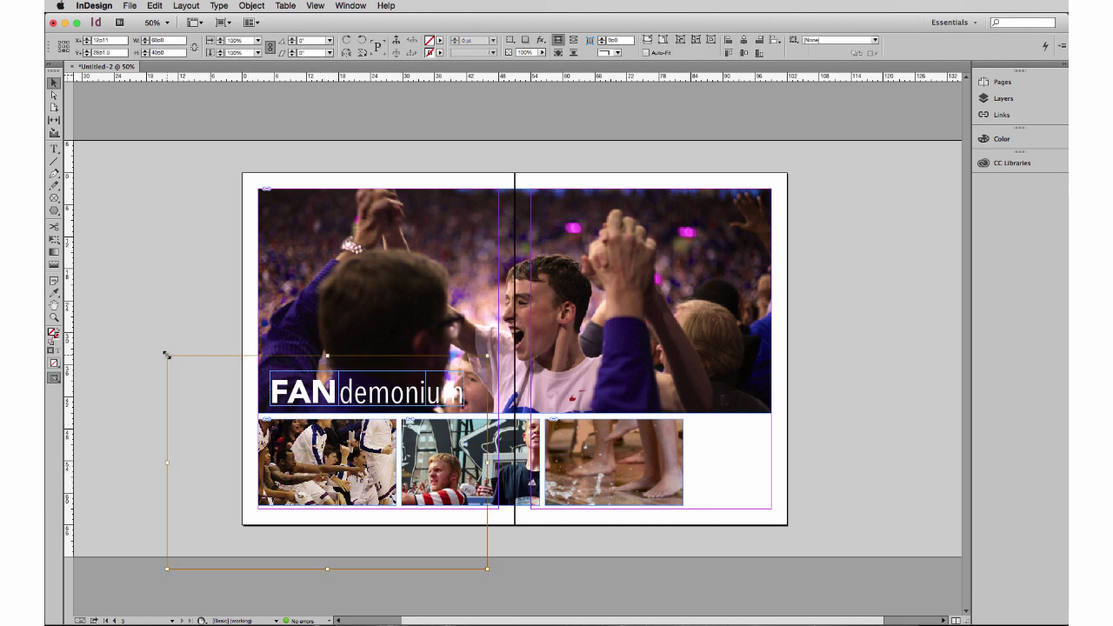
pyautogui.moveTo(167, 355); pyautogui.dragTo(253, 436)
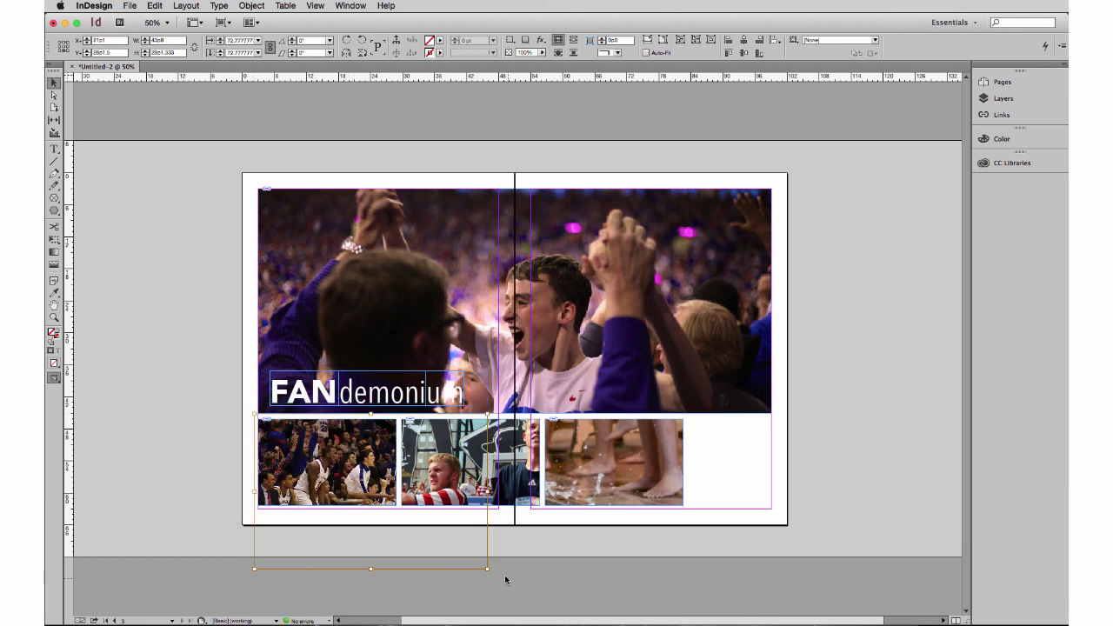
pyautogui.moveTo(487, 569); pyautogui.dragTo(385, 511)
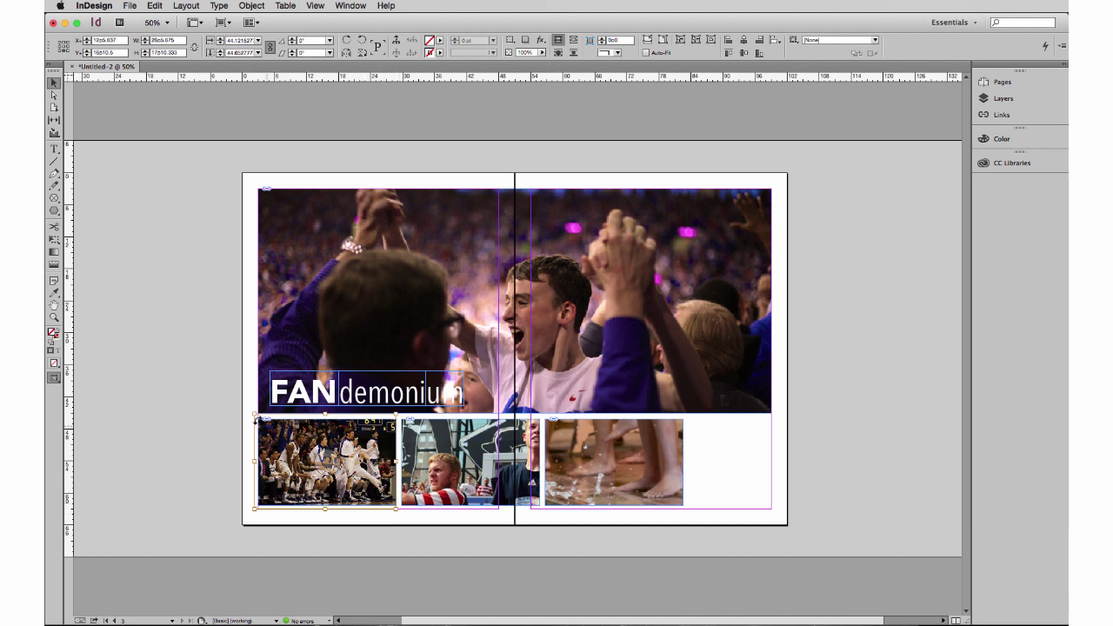
# Step: Set the middle photo's image scale to 50% and move it up to show the flag and fan
pyautogui.click(238, 479)
pyautogui.click(470, 457)
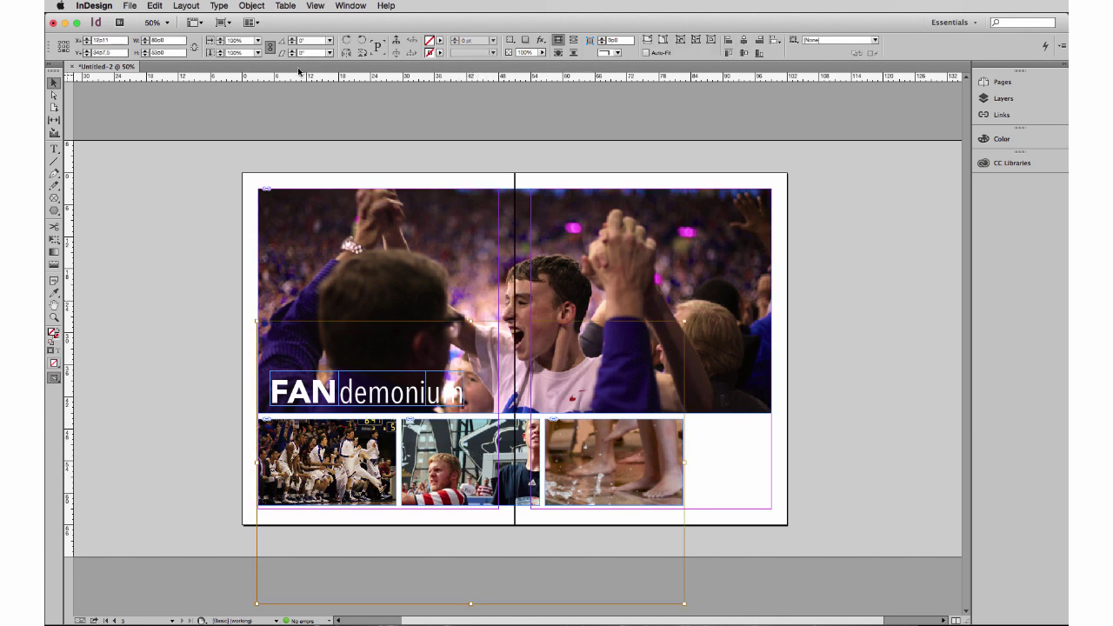
pyautogui.doubleClick(243, 40)
pyautogui.click(246, 52)
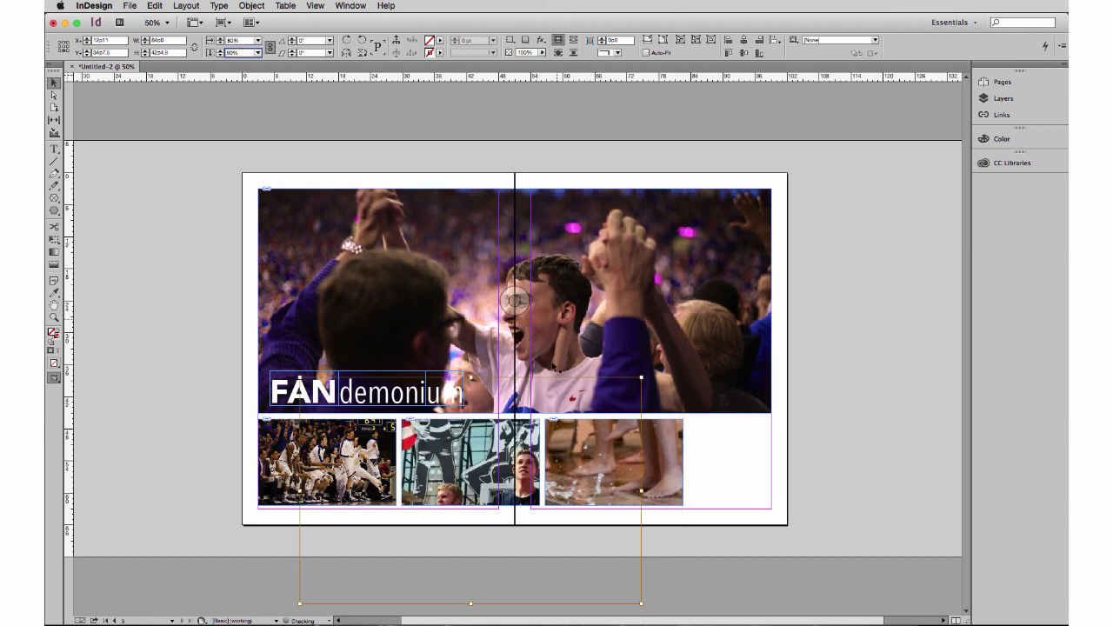
pyautogui.doubleClick(232, 40)
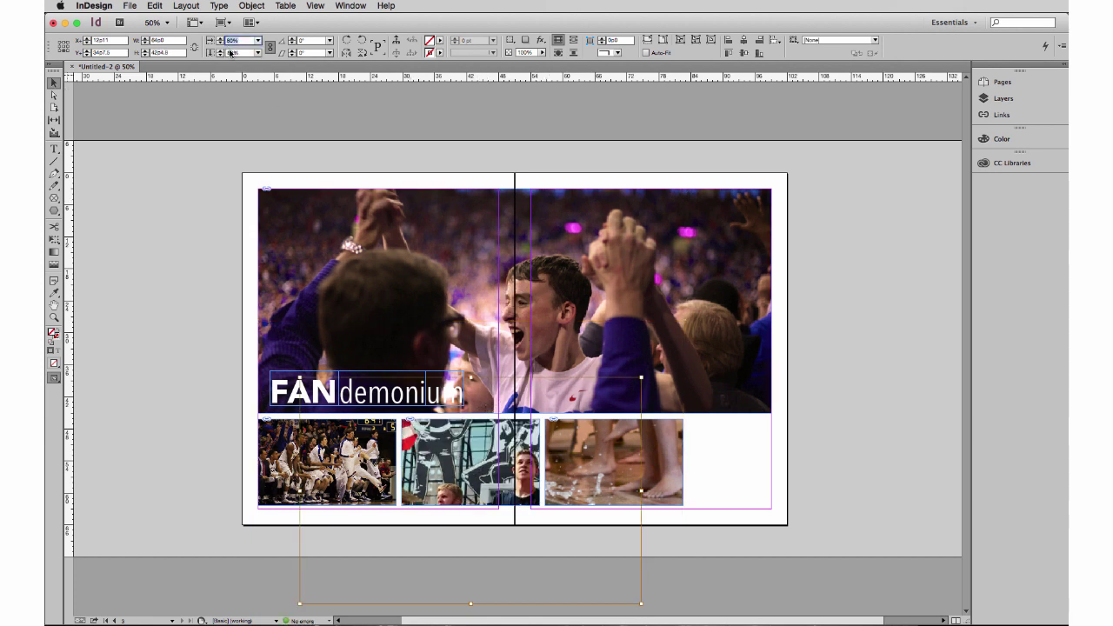
pyautogui.write('50')
pyautogui.press('Return')
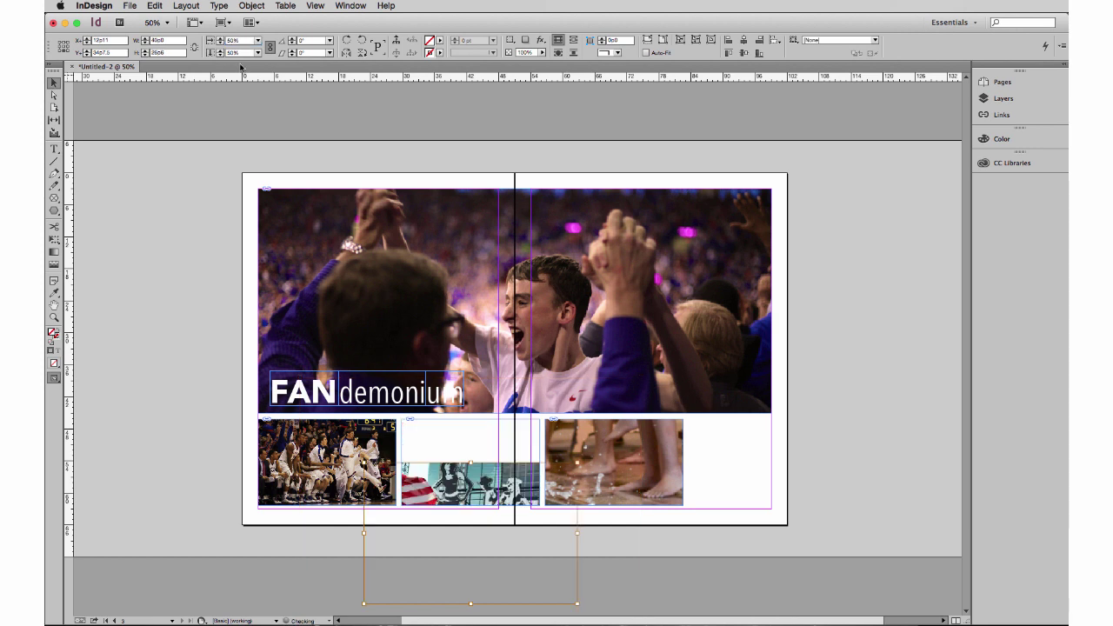
pyautogui.moveTo(469, 487); pyautogui.dragTo(469, 435)
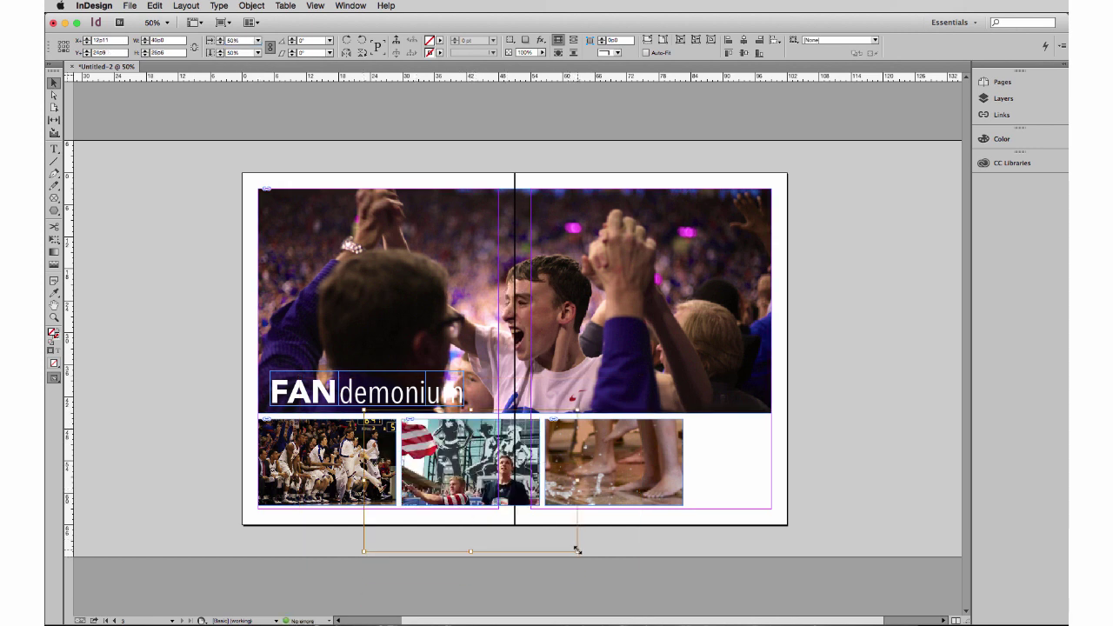
# Step: Shrink the middle image proportionally to about 35.5% by 40.8% within its frame
pyautogui.moveTo(576, 549); pyautogui.dragTo(539, 542)
pyautogui.moveTo(365, 541); pyautogui.dragTo(401, 519)
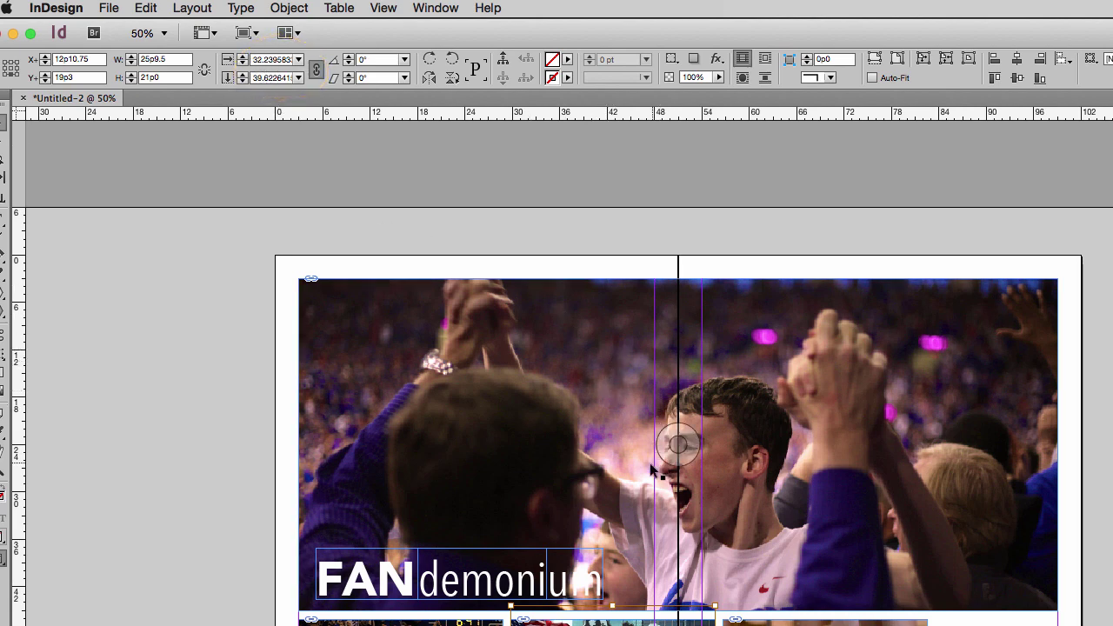
pyautogui.moveTo(715, 625); pyautogui.dragTo(735, 625)
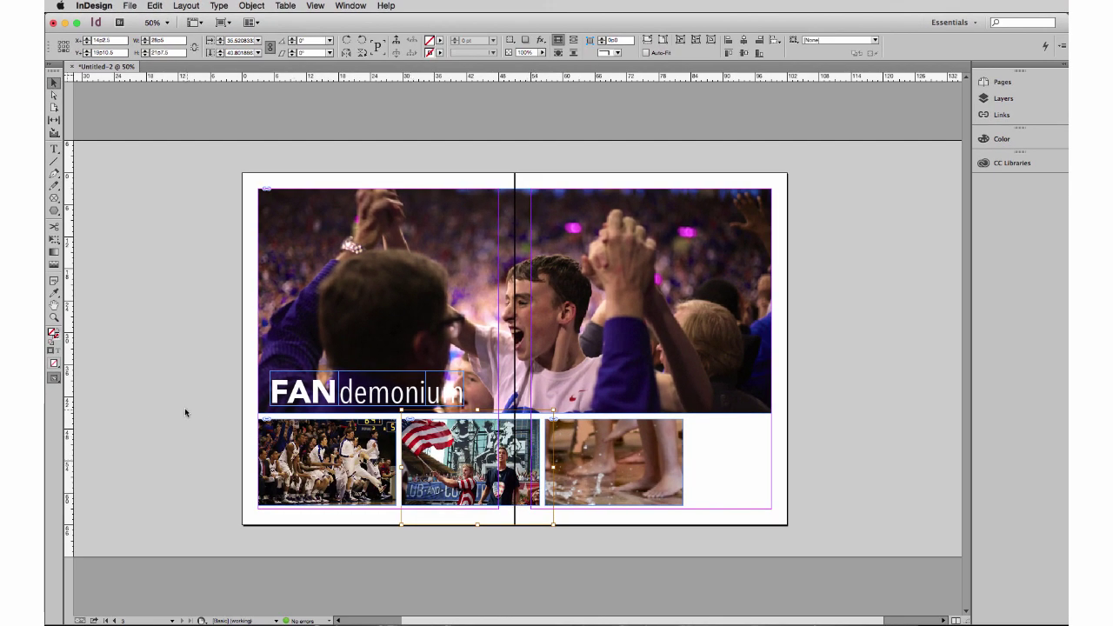
# Step: Reselect the middle photo's image and enter 38% in the Control panel scale field
pyautogui.click(186, 415)
pyautogui.click(483, 522)
pyautogui.doubleClick(243, 40)
pyautogui.tripleClick(244, 40)
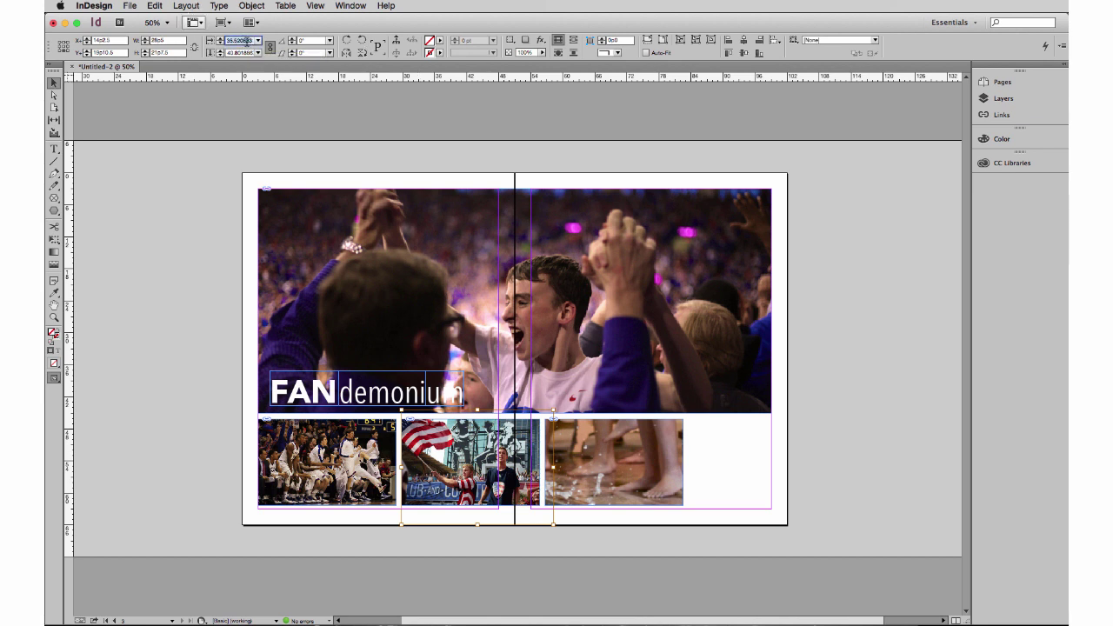
pyautogui.write('36')
pyautogui.press('Return')
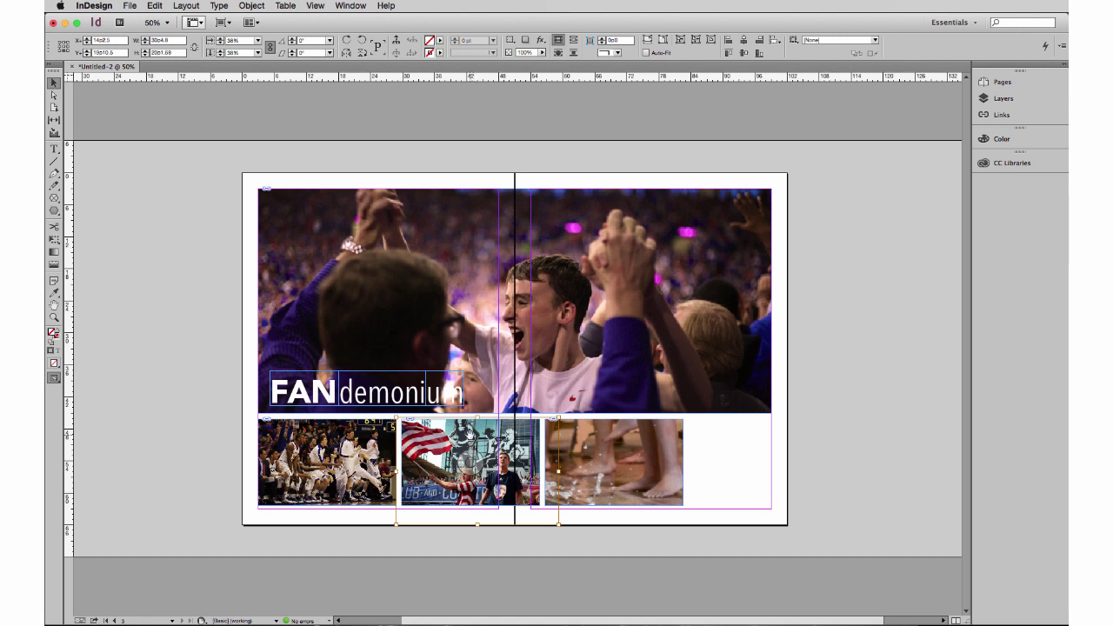
# Step: Scale the third photo's image down to roughly 24%, revealing the swimmer and pool scene
pyautogui.click(614, 459)
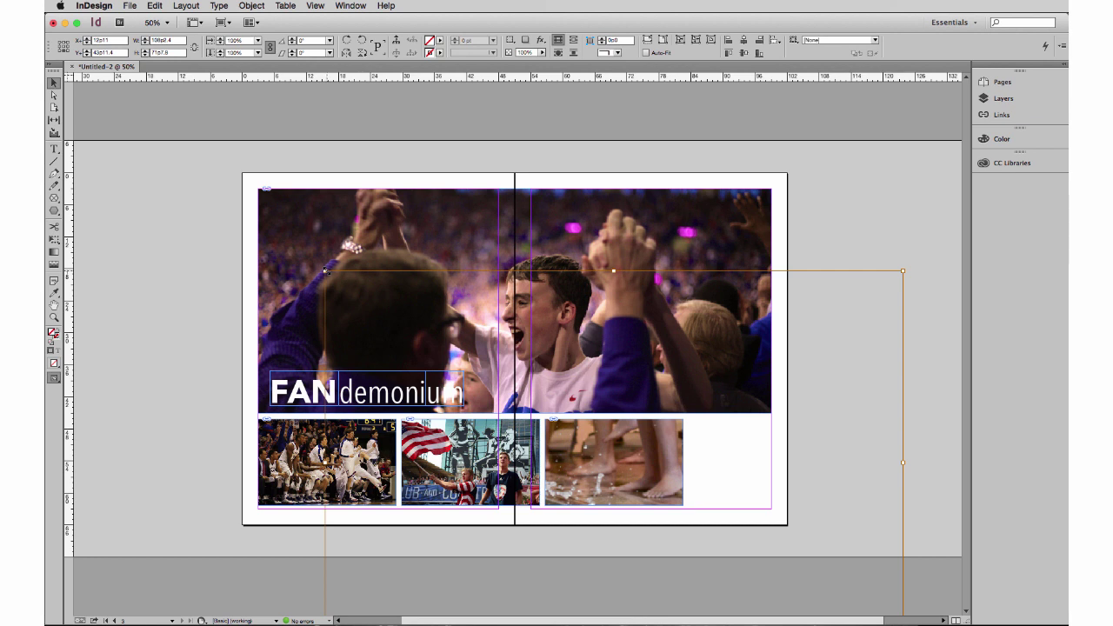
pyautogui.moveTo(326, 272); pyautogui.dragTo(541, 419)
pyautogui.press('super+z')
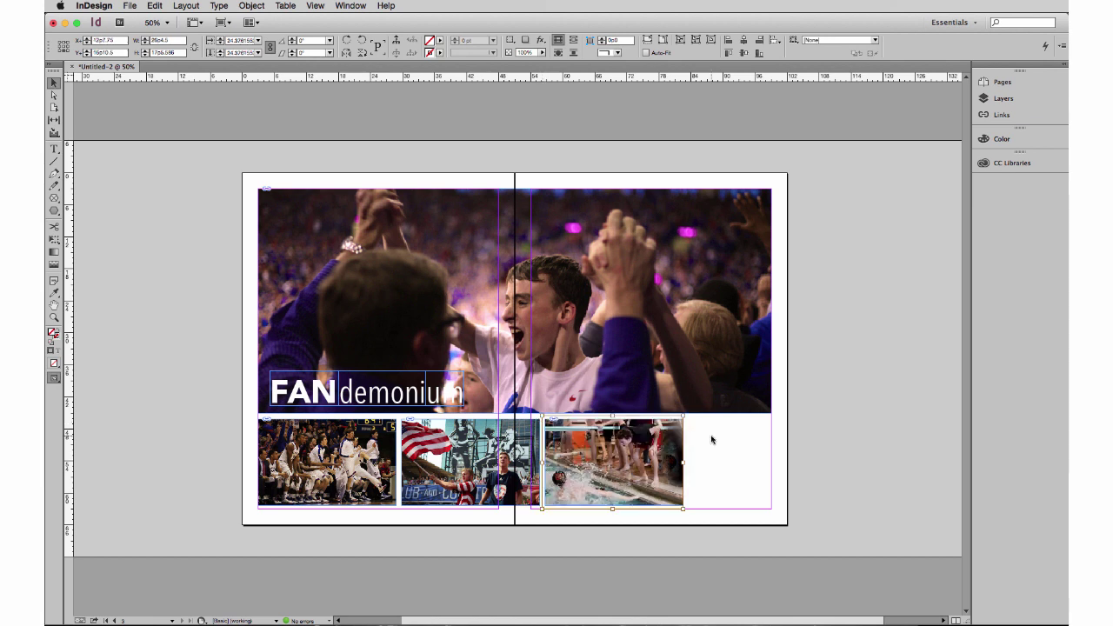
pyautogui.click(718, 441)
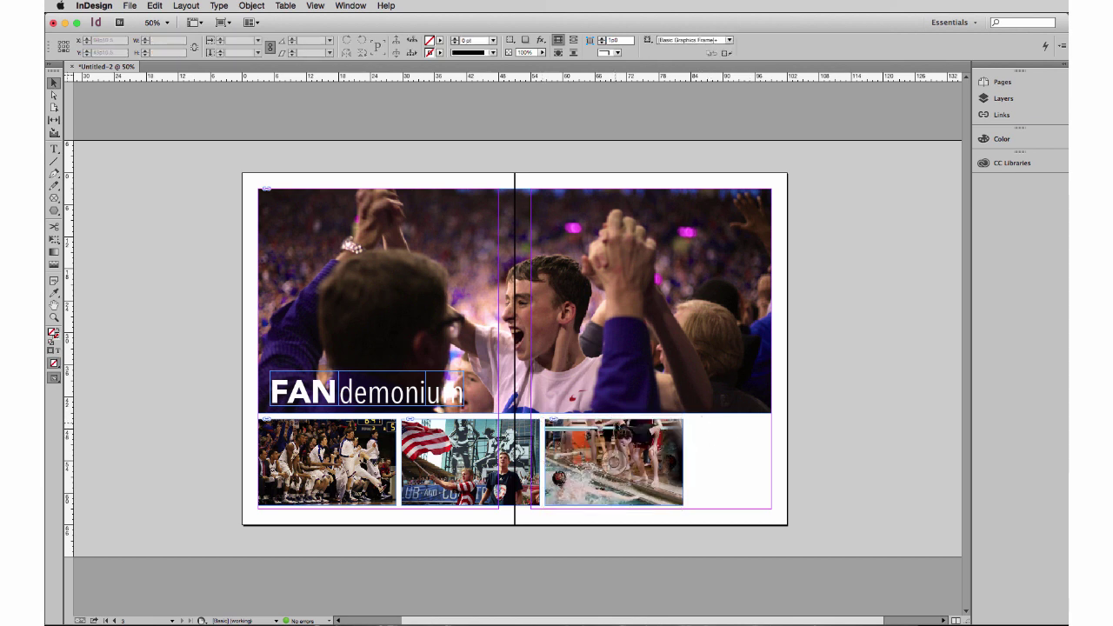